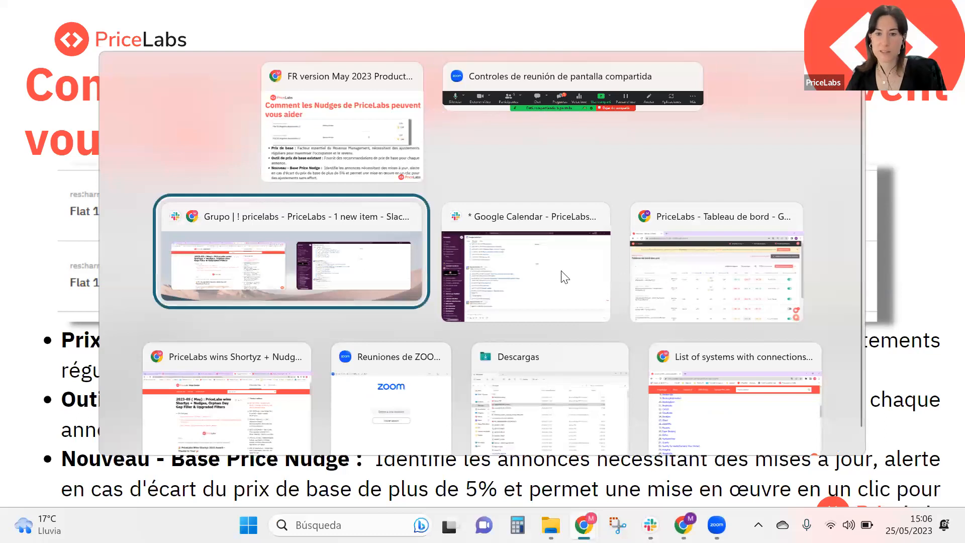
Switch to the PriceLabs dashboard and examine the explanation behind Villa Biarritz's recommended base price.
{"action": "left_click", "coordinate": [676, 281]}
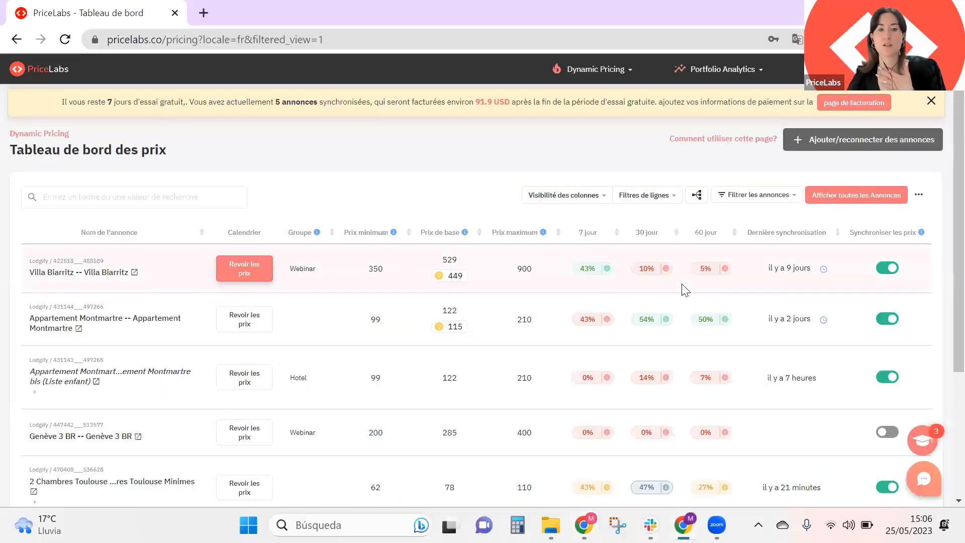
{"action": "left_click", "coordinate": [456, 280]}
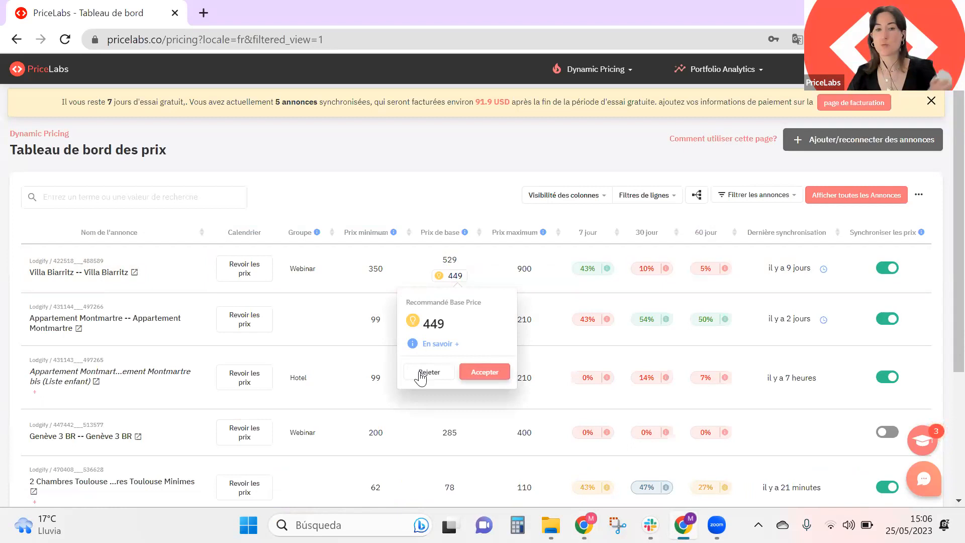
{"action": "left_click", "coordinate": [430, 346]}
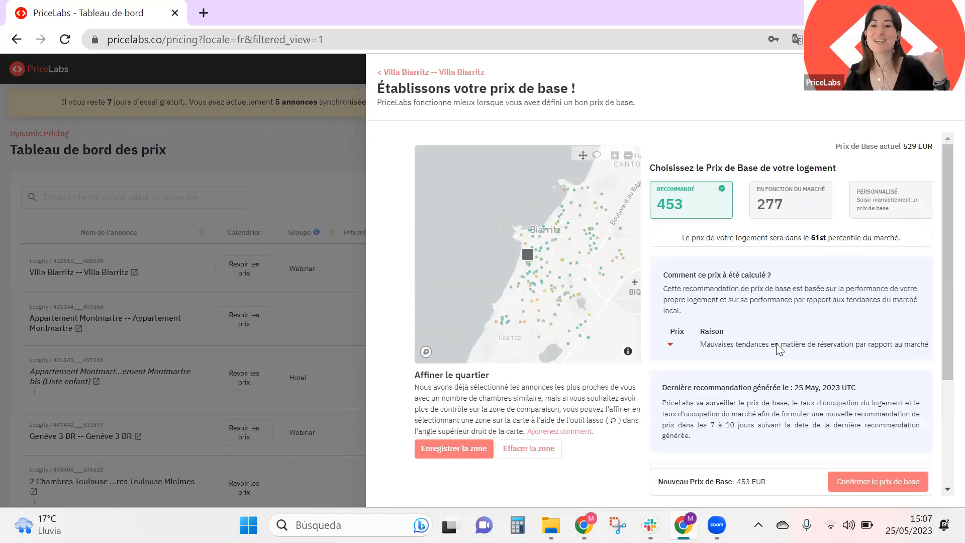
{"action": "left_click_drag", "start_coordinate": [723, 344], "coordinate": [930, 352]}
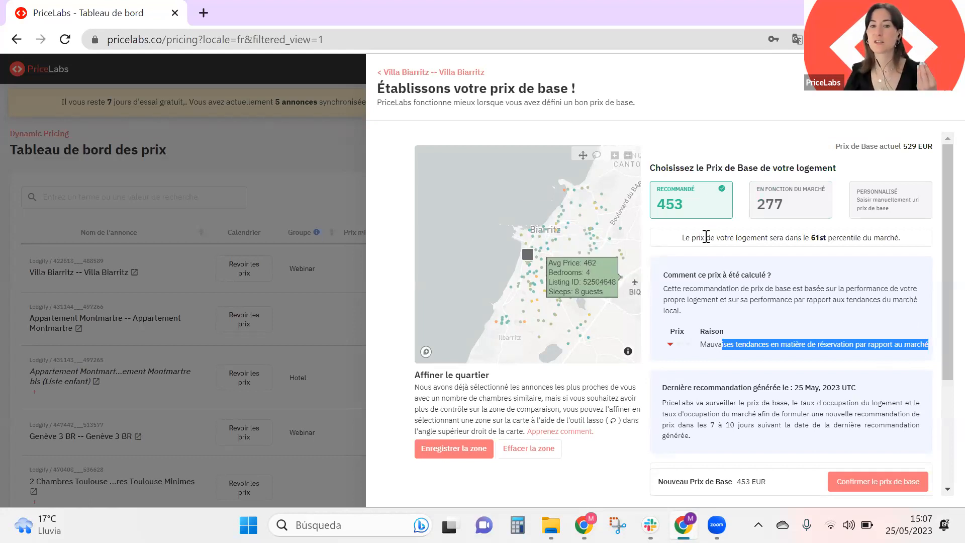
{"action": "left_click", "coordinate": [947, 83]}
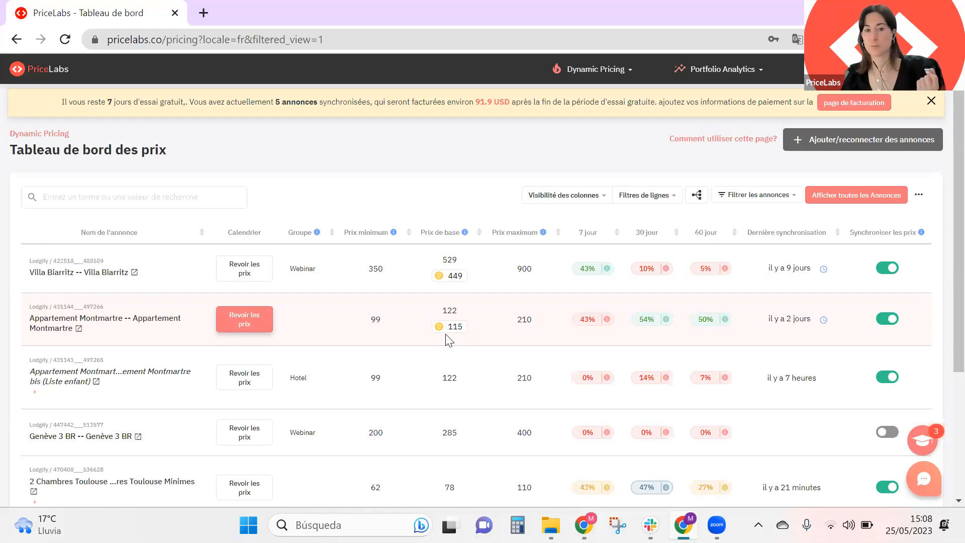
Examine the base price suggestions for the 2 Chambres Toulouse Minimes listing and return to the dashboard.
{"action": "scroll", "coordinate": [448, 340], "scroll_direction": "down", "scroll_amount": 2}
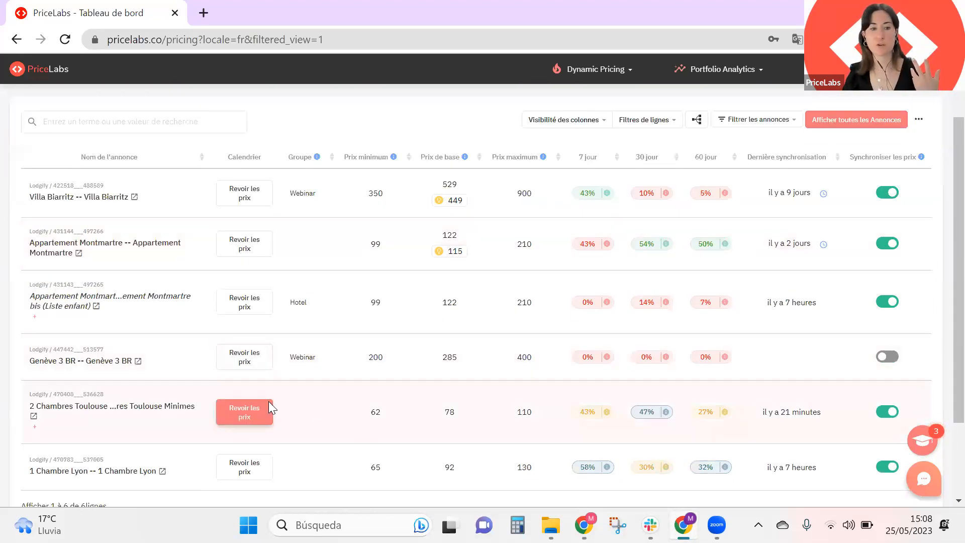
{"action": "left_click", "coordinate": [263, 413]}
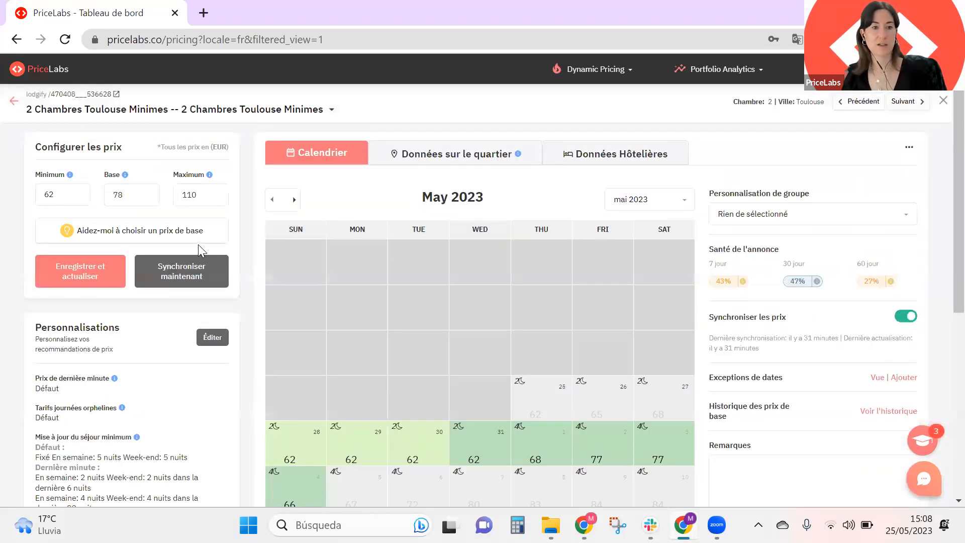
{"action": "left_click", "coordinate": [193, 233]}
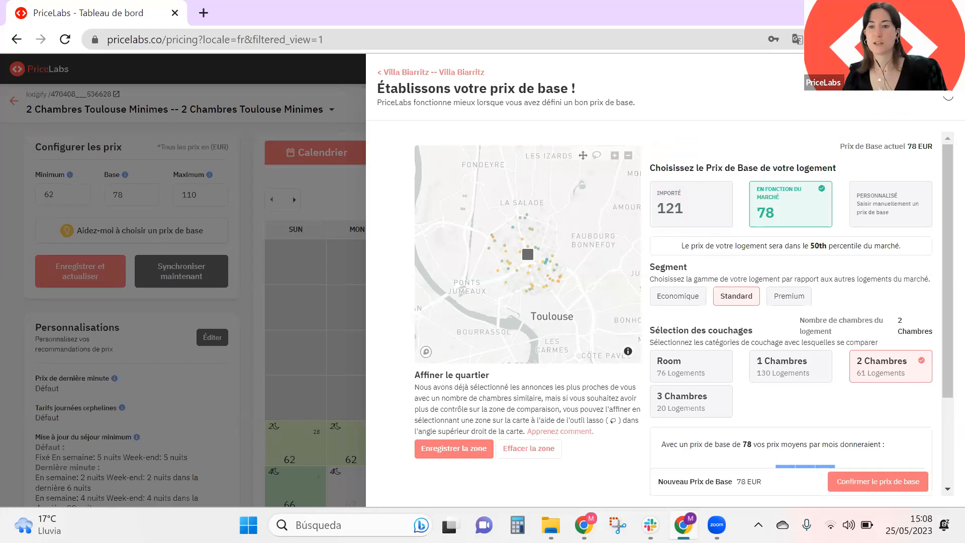
{"action": "left_click", "coordinate": [231, 112]}
{"action": "left_click", "coordinate": [14, 102]}
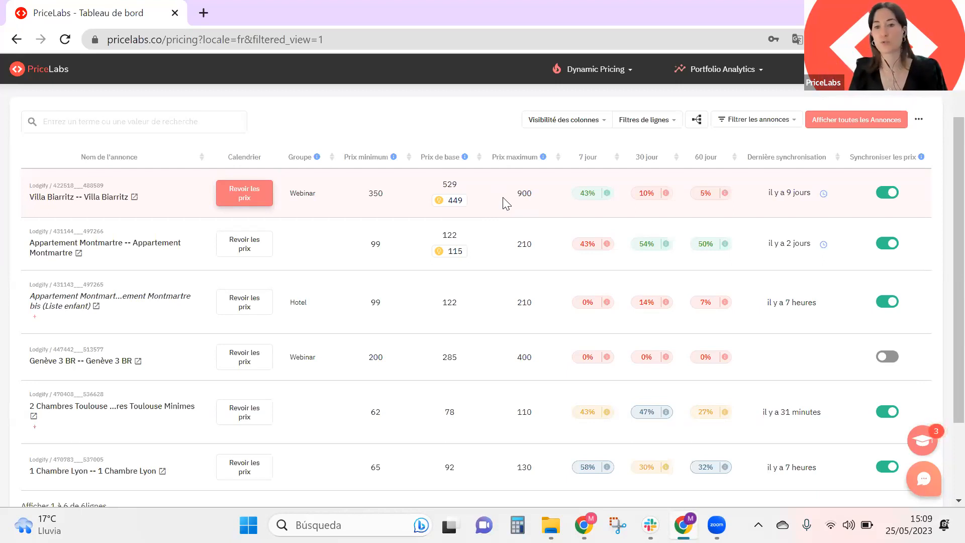
Accept the recommended base price of 449 for Villa Biarritz and switch back to the presentation.
{"action": "scroll", "coordinate": [504, 193], "scroll_direction": "down", "scroll_amount": 2}
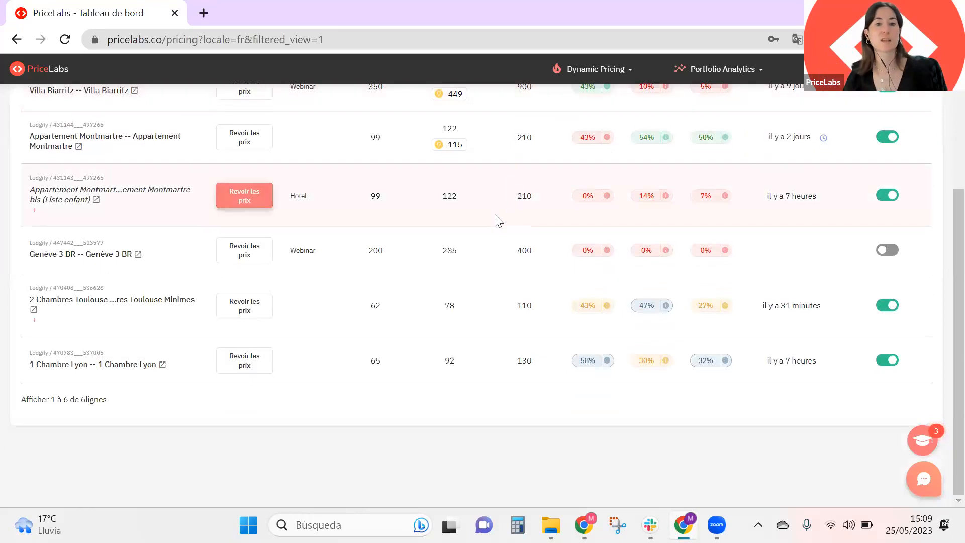
{"action": "scroll", "coordinate": [490, 211], "scroll_direction": "up", "scroll_amount": 3}
{"action": "left_click", "coordinate": [451, 244]}
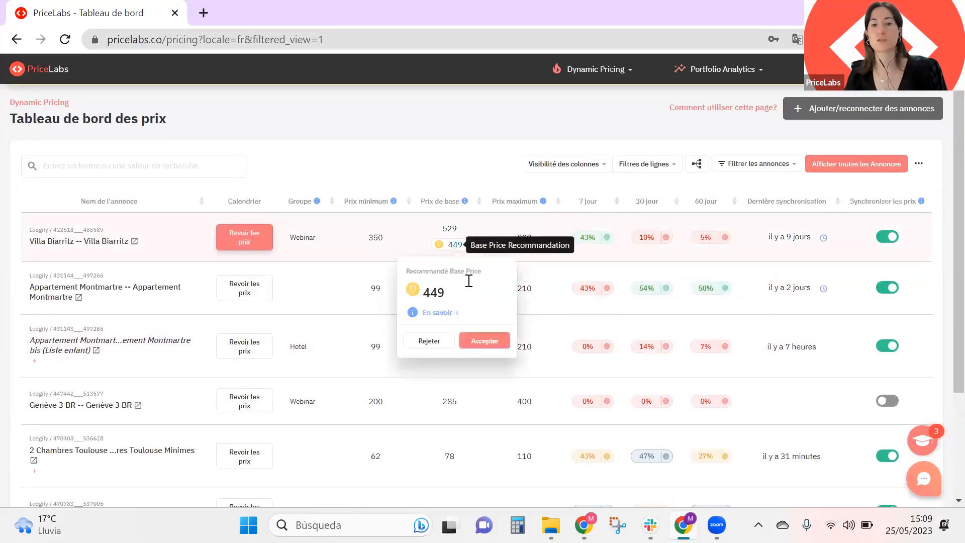
{"action": "left_click", "coordinate": [494, 343]}
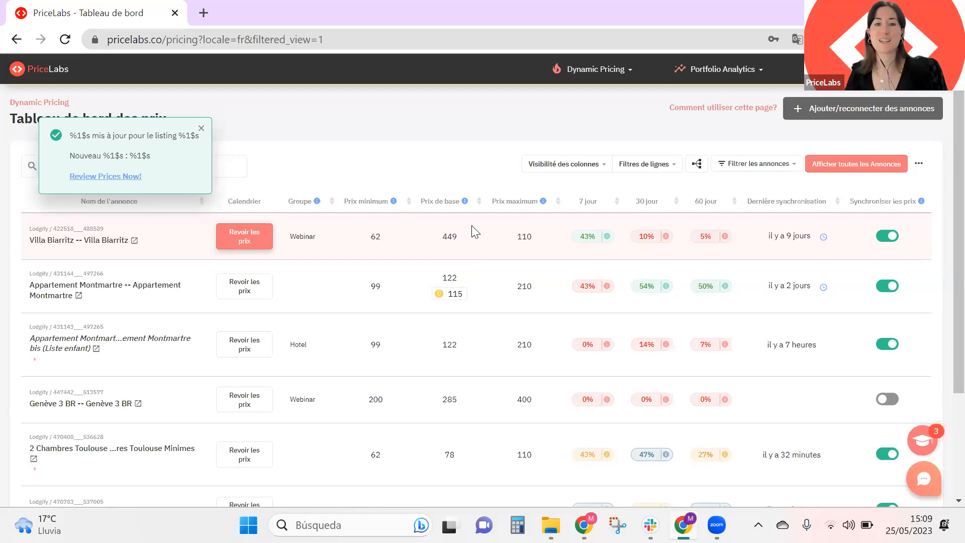
{"action": "key", "text": "alt+Tab"}
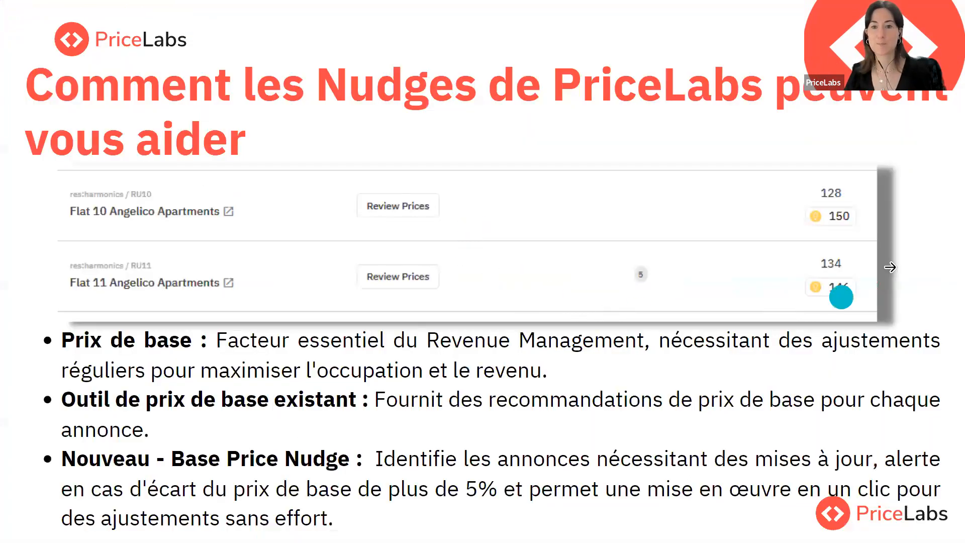
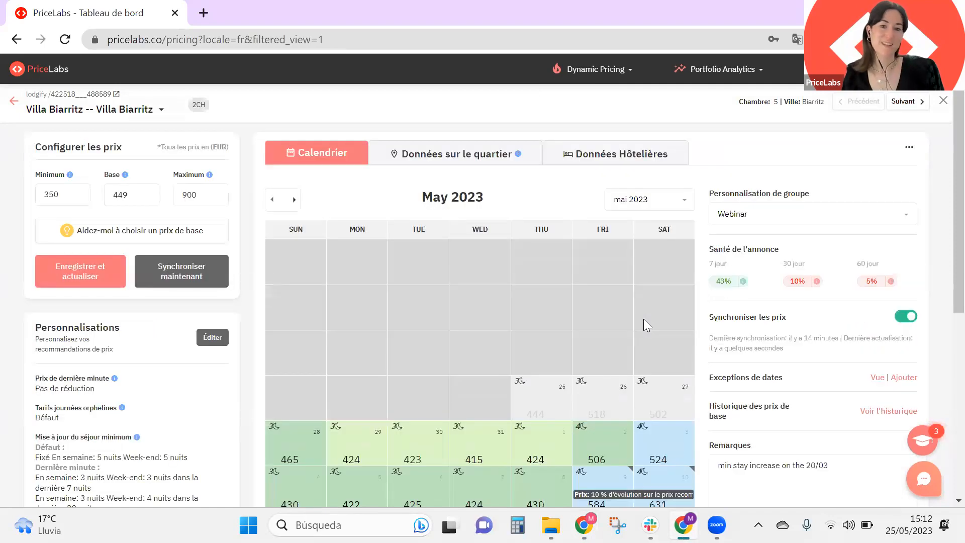
Look through Villa Biarritz's price calendar from May to July 2023.
{"action": "scroll", "coordinate": [642, 322], "scroll_direction": "down", "scroll_amount": 3}
{"action": "scroll", "coordinate": [337, 162], "scroll_direction": "up", "scroll_amount": 3}
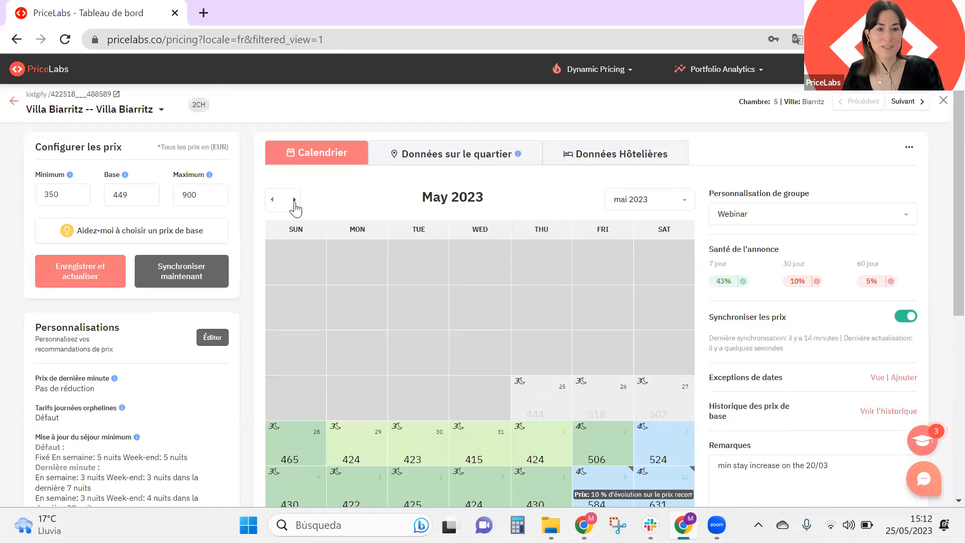
{"action": "left_click", "coordinate": [294, 201]}
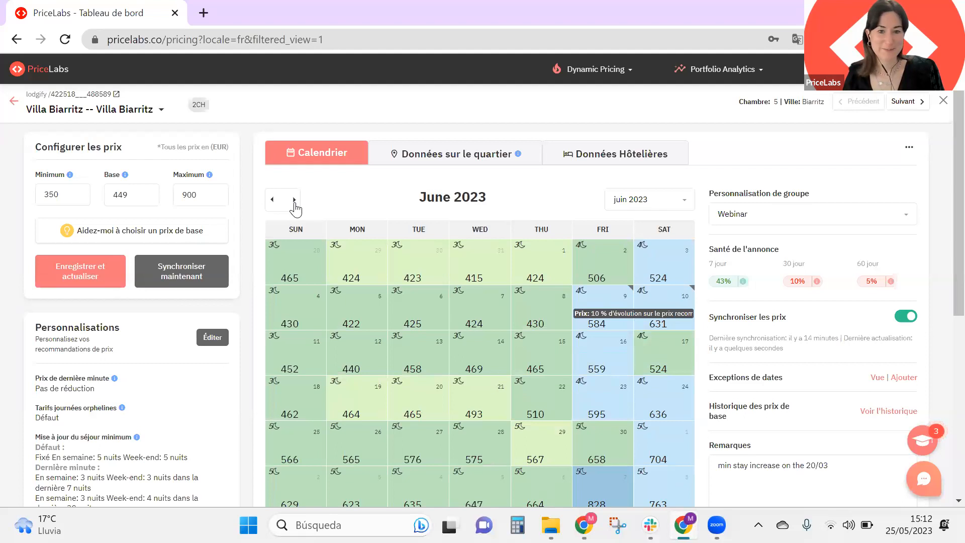
{"action": "left_click", "coordinate": [295, 201]}
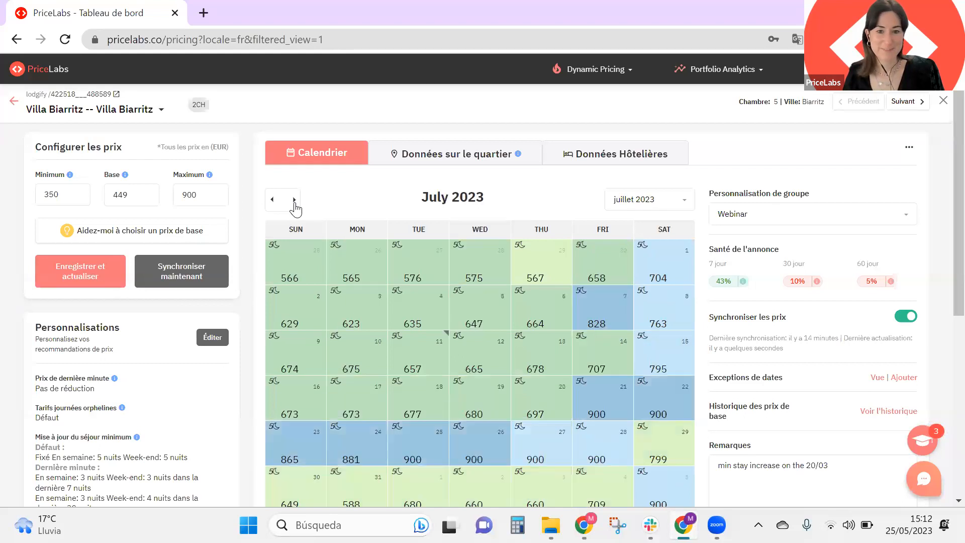
Switch to the Appartement Montmartre listing and open its customizations for editing.
{"action": "left_click", "coordinate": [106, 112]}
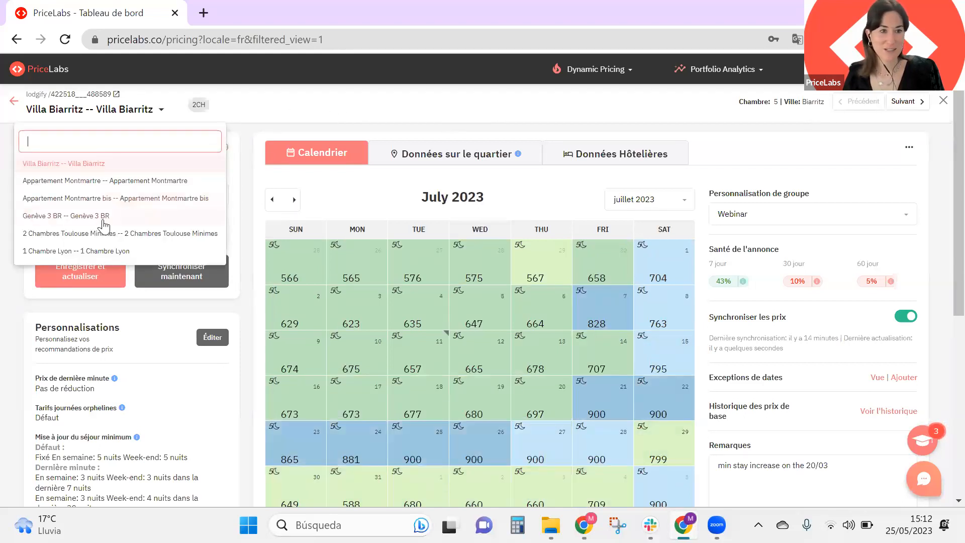
{"action": "left_click", "coordinate": [108, 182]}
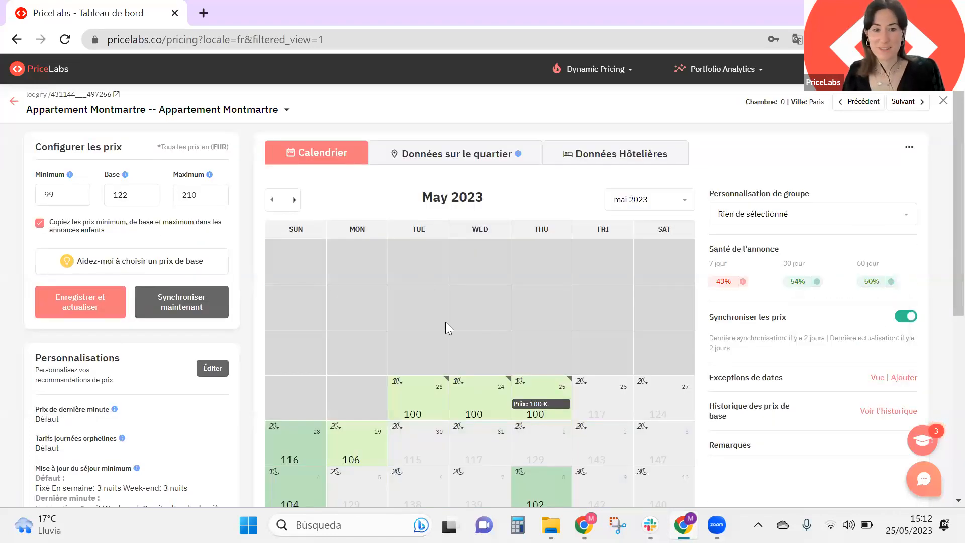
{"action": "scroll", "coordinate": [446, 324], "scroll_direction": "down", "scroll_amount": 1}
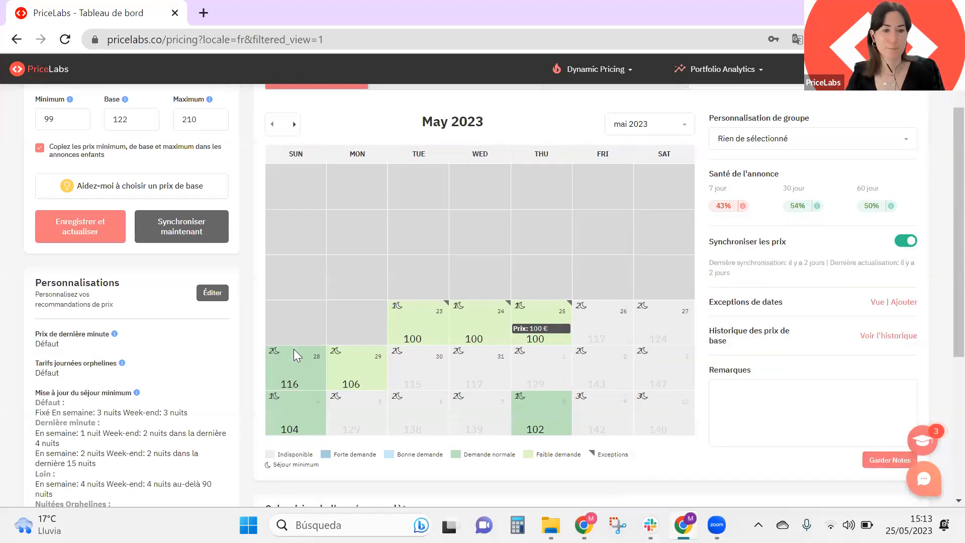
{"action": "left_click", "coordinate": [211, 294]}
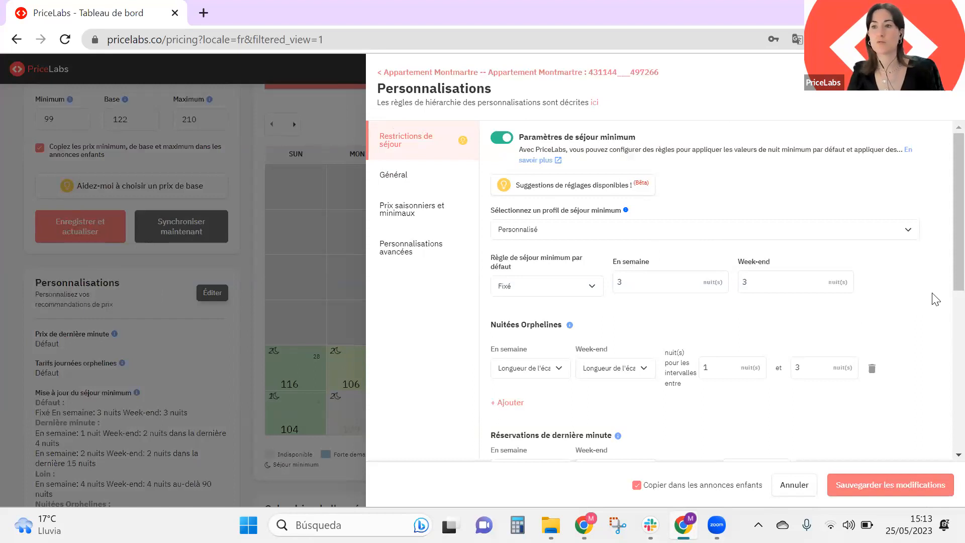
Review the minimum-stay rules for last-minute, future and orphan nights, keeping Longueur de l'écart for weekend orphan nights.
{"action": "scroll", "coordinate": [941, 251], "scroll_direction": "down", "scroll_amount": 5}
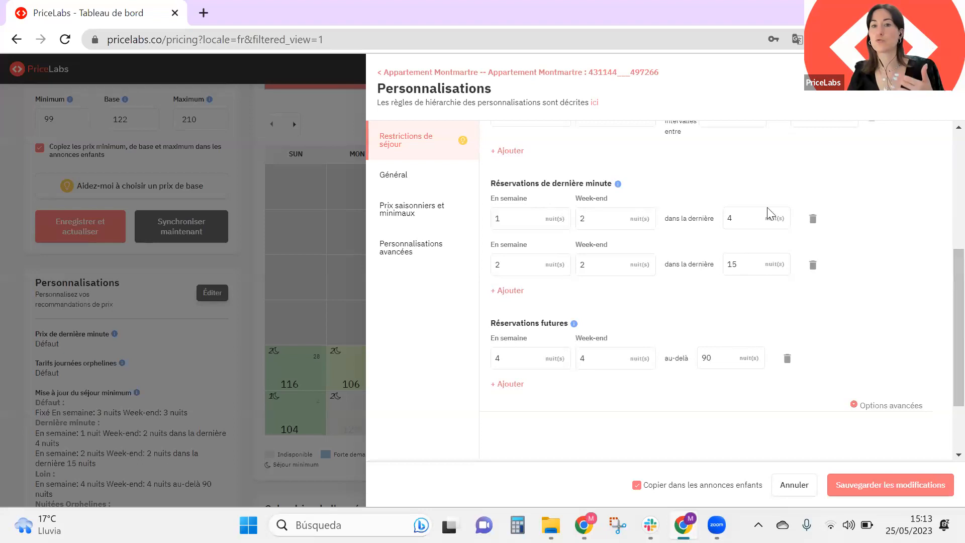
{"action": "scroll", "coordinate": [944, 340], "scroll_direction": "up", "scroll_amount": 3}
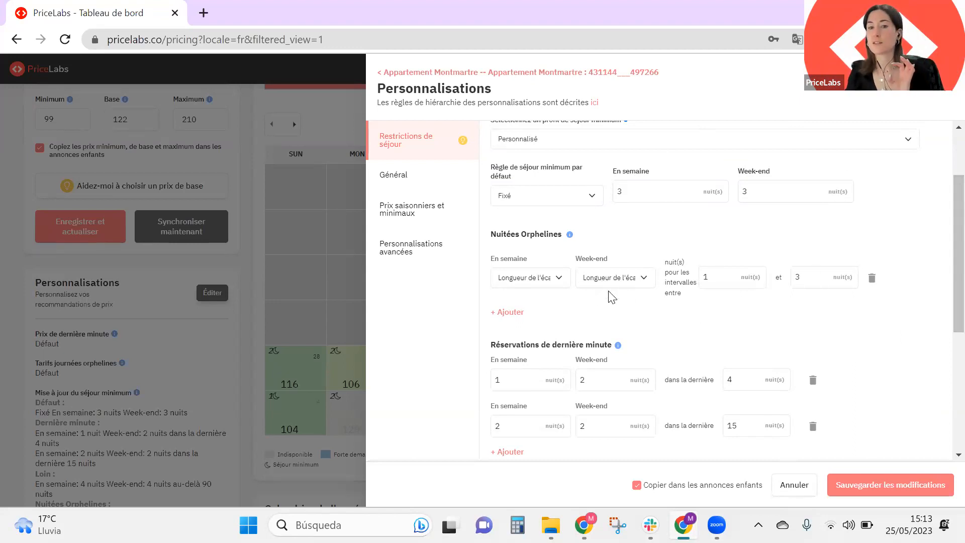
{"action": "left_click", "coordinate": [614, 280]}
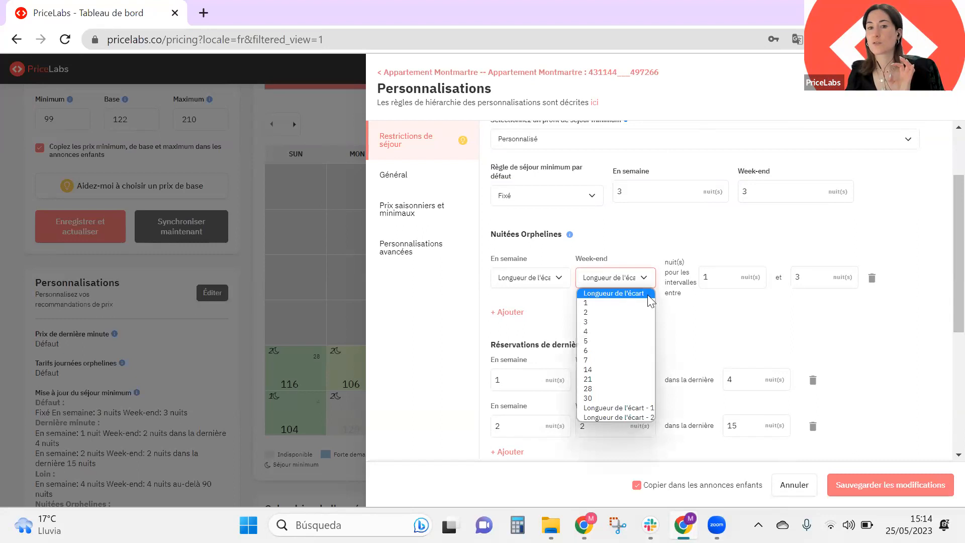
{"action": "left_click", "coordinate": [605, 295]}
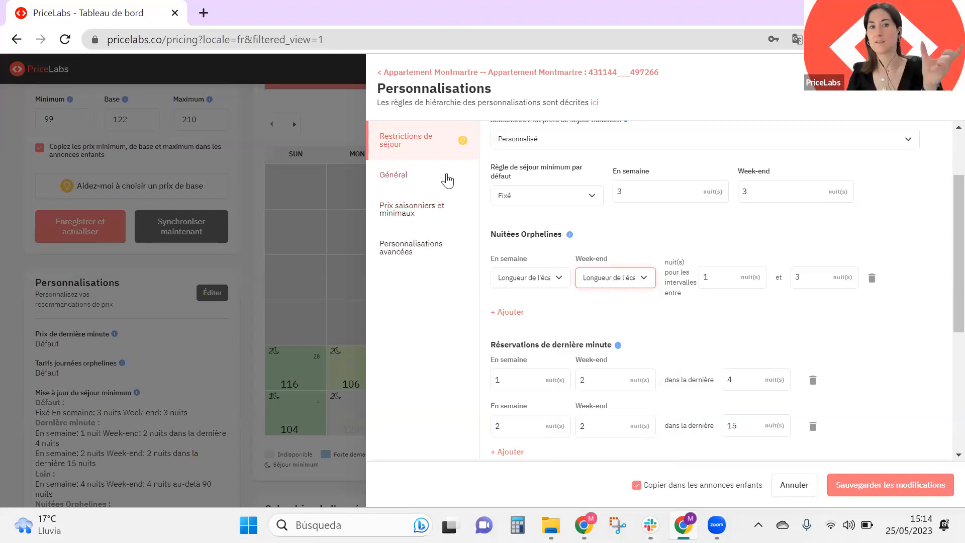
Enable Tarifs journées orphelines in the general customizations and add two custom orphan-day price rules.
{"action": "left_click", "coordinate": [394, 180]}
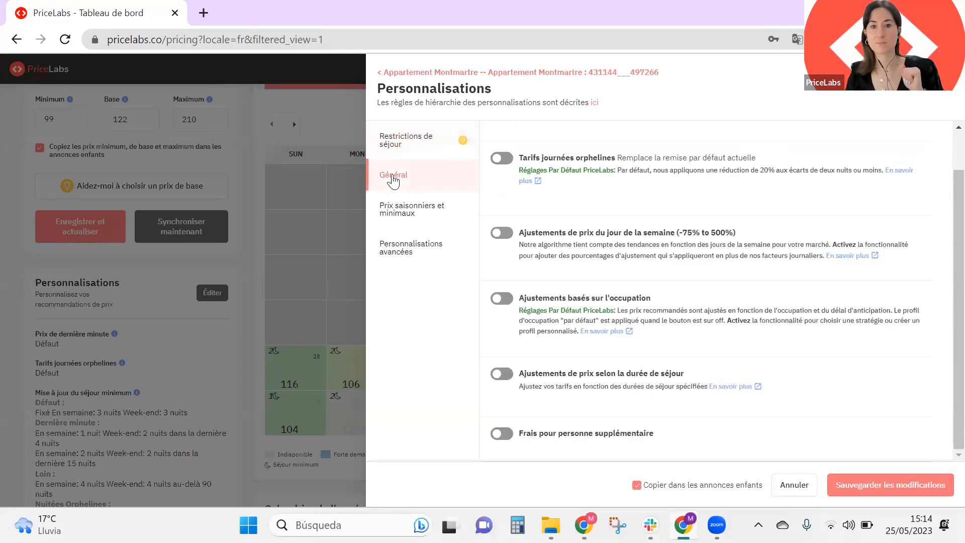
{"action": "scroll", "coordinate": [498, 204], "scroll_direction": "up", "scroll_amount": 1}
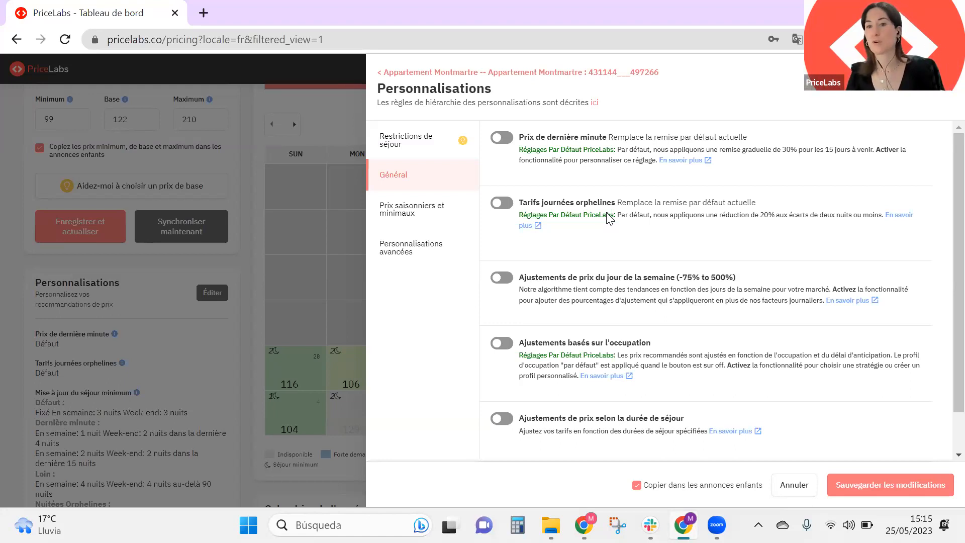
{"action": "left_click", "coordinate": [502, 203]}
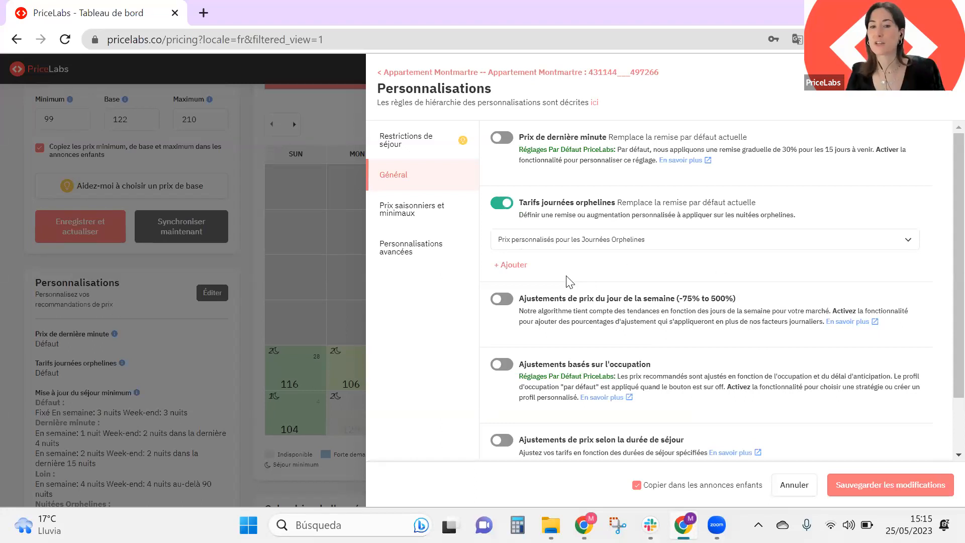
{"action": "left_click", "coordinate": [513, 267]}
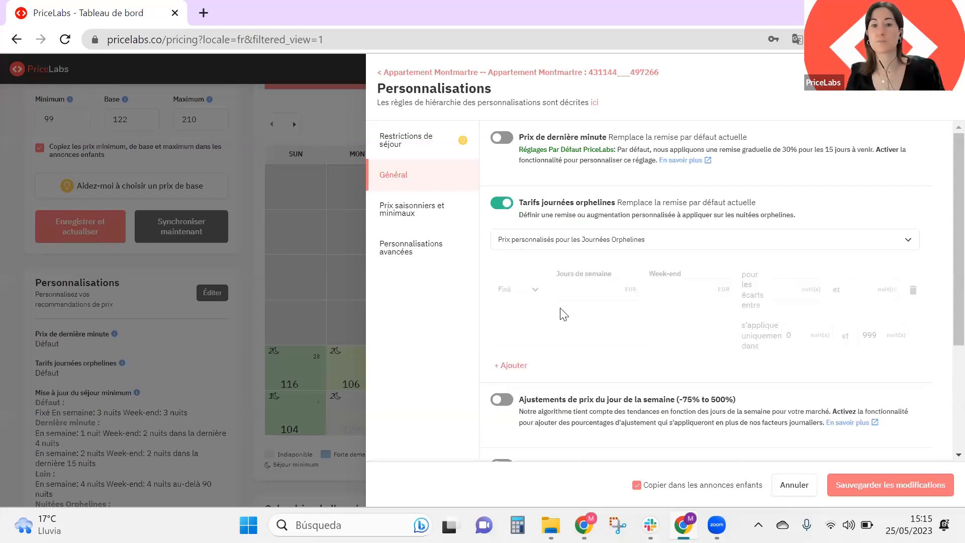
{"action": "left_click", "coordinate": [512, 366]}
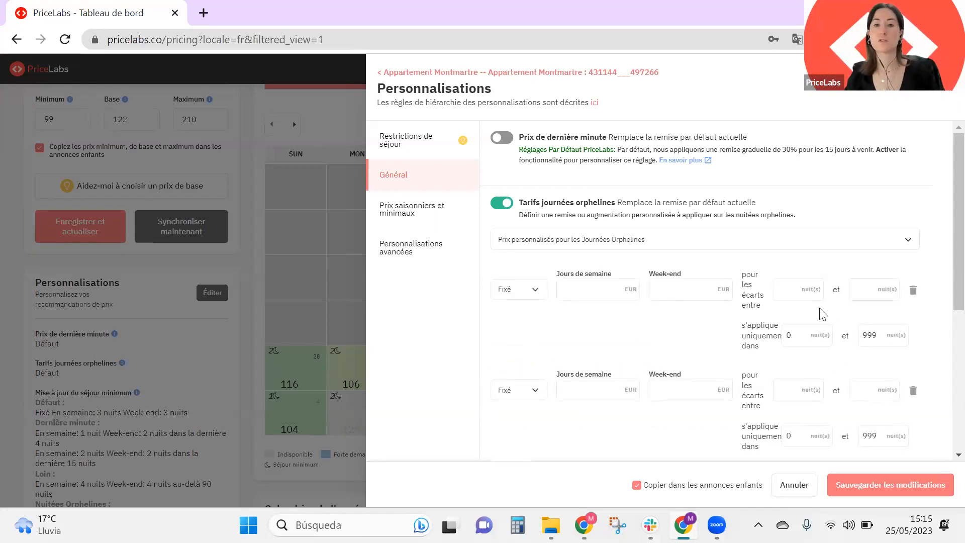
Set the first orphan-day rule to apply to gaps between 1 and 1 night.
{"action": "left_click", "coordinate": [781, 285]}
{"action": "type", "text": "1"}
{"action": "key", "text": "Tab"}
{"action": "type", "text": "1"}
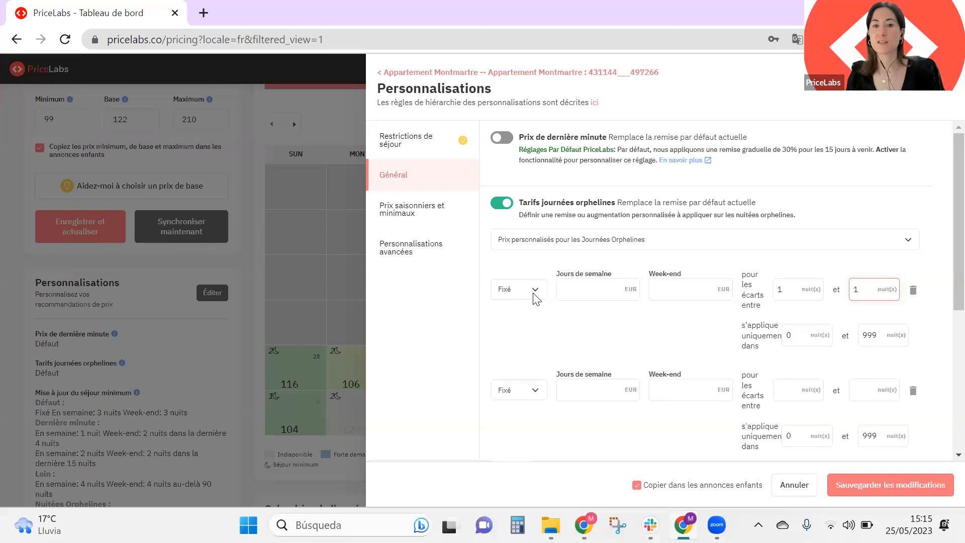
Set the first orphan-day rule to a percentage Prime of 10% on weekdays and 50% on weekends.
{"action": "left_click", "coordinate": [517, 291]}
{"action": "left_click", "coordinate": [510, 315]}
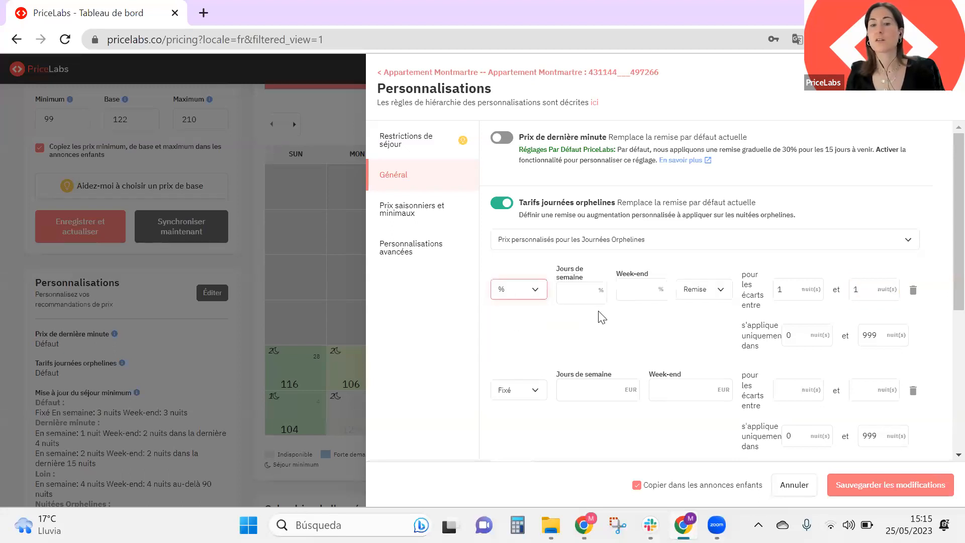
{"action": "left_click", "coordinate": [706, 291]}
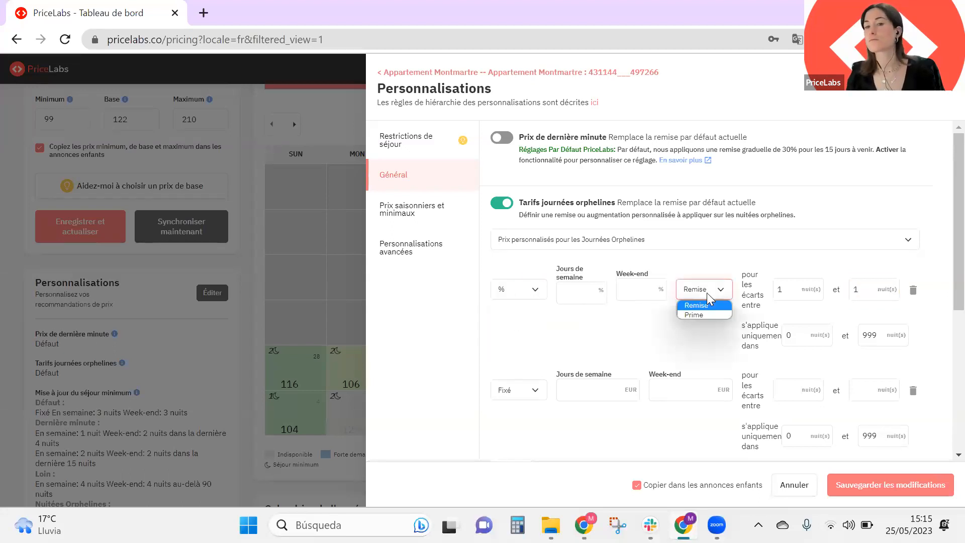
{"action": "left_click", "coordinate": [694, 316]}
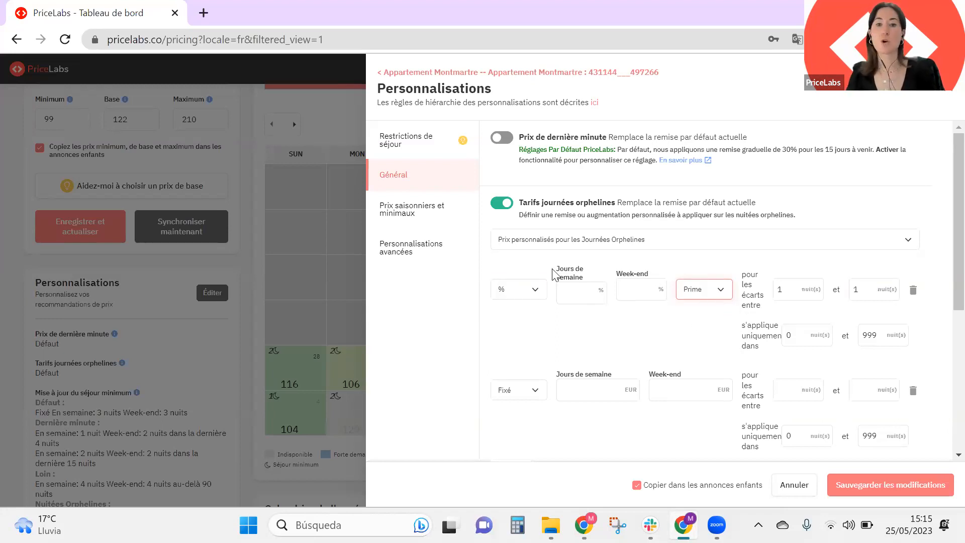
{"action": "left_click", "coordinate": [588, 291]}
{"action": "type", "text": "10"}
{"action": "key", "text": "Tab"}
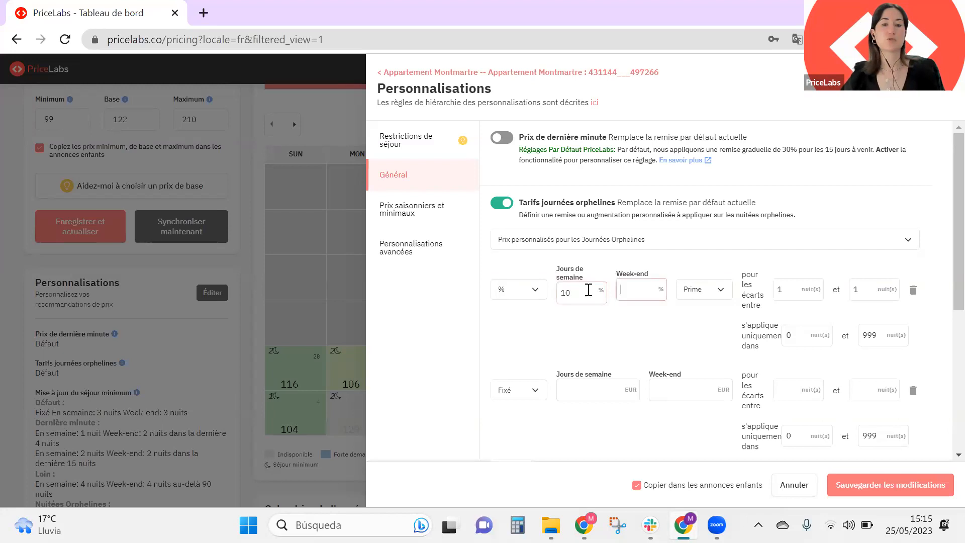
{"action": "type", "text": "50"}
{"action": "key", "text": "Tab"}
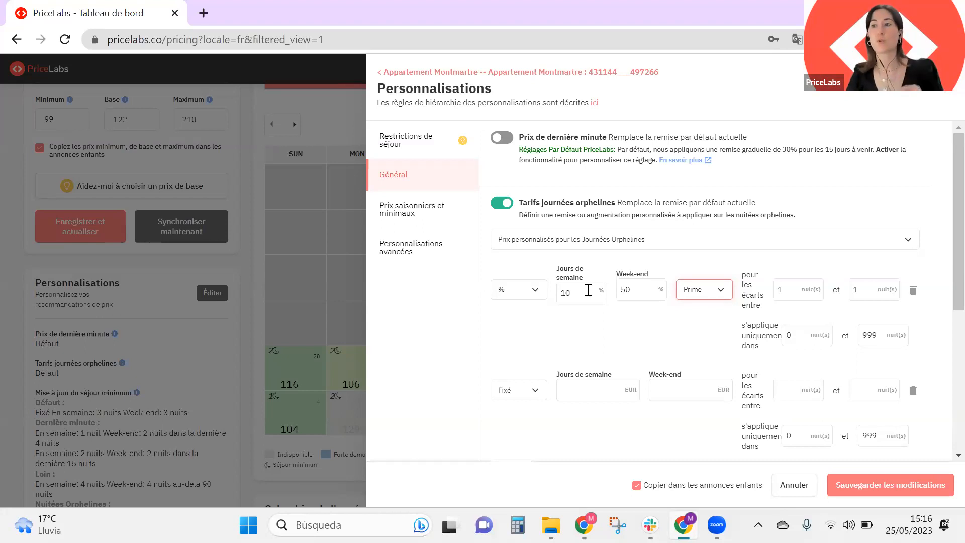
Set the second orphan-day rule to gaps of 2 to 3 nights, applied only within 0 to 30 nights.
{"action": "scroll", "coordinate": [588, 289], "scroll_direction": "down", "scroll_amount": 1}
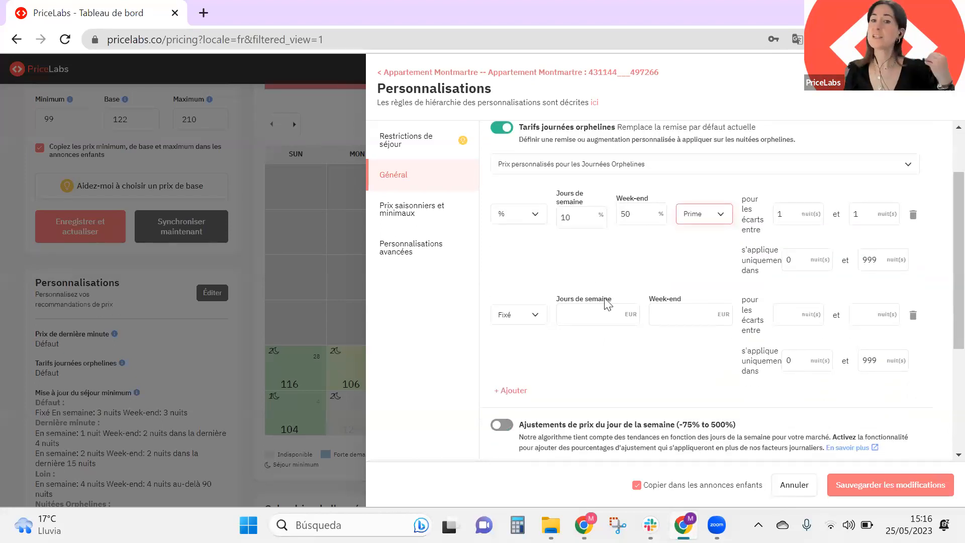
{"action": "left_click", "coordinate": [798, 310]}
{"action": "type", "text": "2"}
{"action": "key", "text": "Tab"}
{"action": "type", "text": "3"}
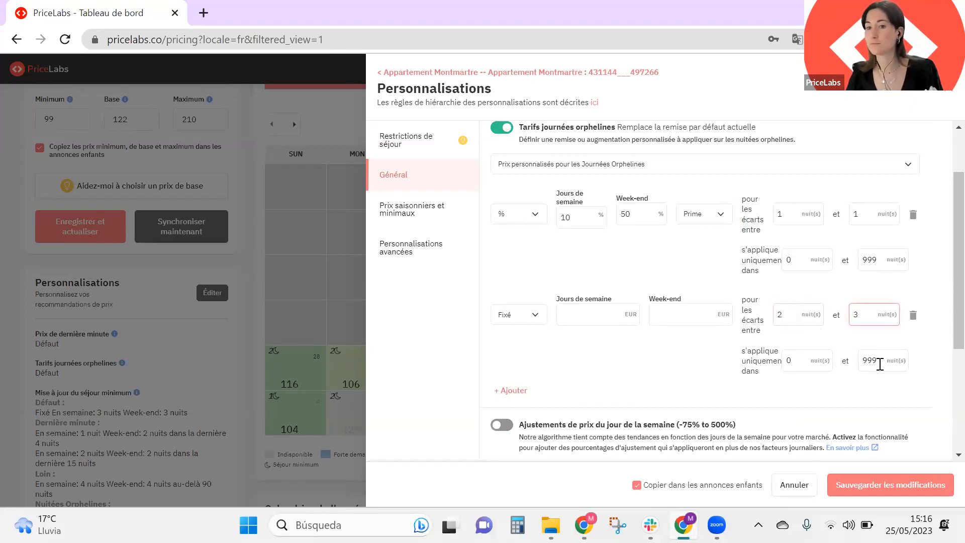
{"action": "left_click_drag", "start_coordinate": [883, 359], "coordinate": [833, 359]}
{"action": "type", "text": "30"}
{"action": "left_click", "coordinate": [824, 391]}
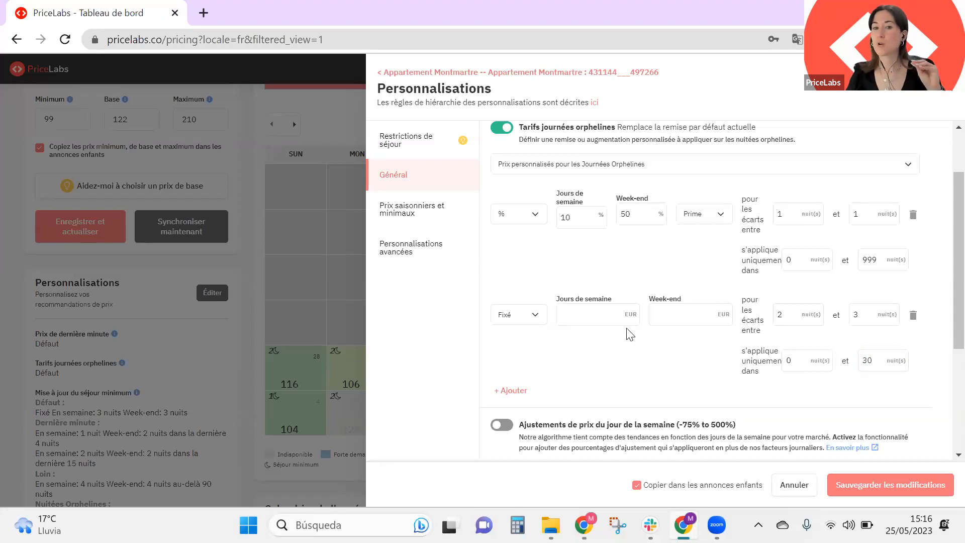
Give the second orphan-day rule a percentage Remise of 10% on weekdays and 10% on weekends.
{"action": "left_click", "coordinate": [524, 326]}
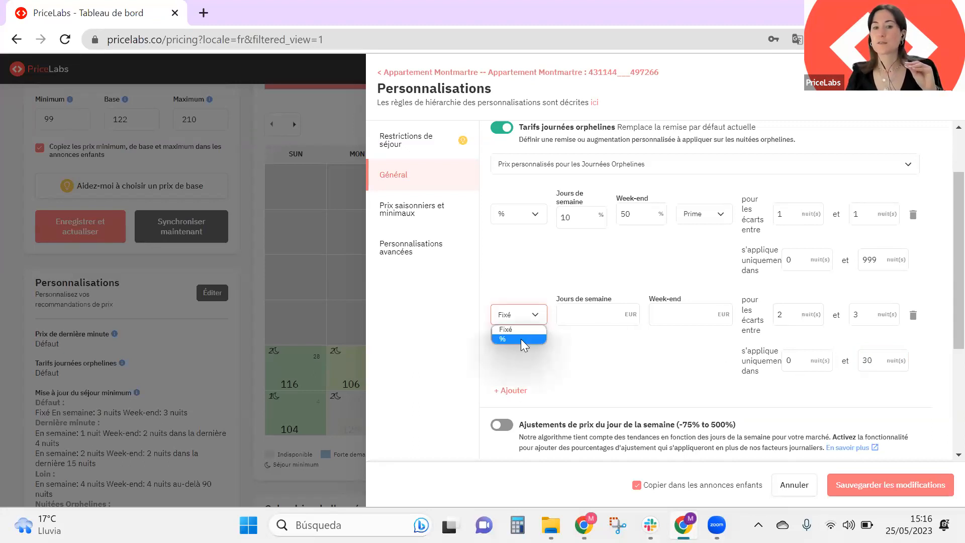
{"action": "left_click", "coordinate": [521, 339]}
{"action": "left_click", "coordinate": [586, 319]}
{"action": "type", "text": "10"}
{"action": "key", "text": "Tab"}
{"action": "type", "text": "10"}
{"action": "key", "text": "Tab"}
{"action": "left_click", "coordinate": [648, 353]}
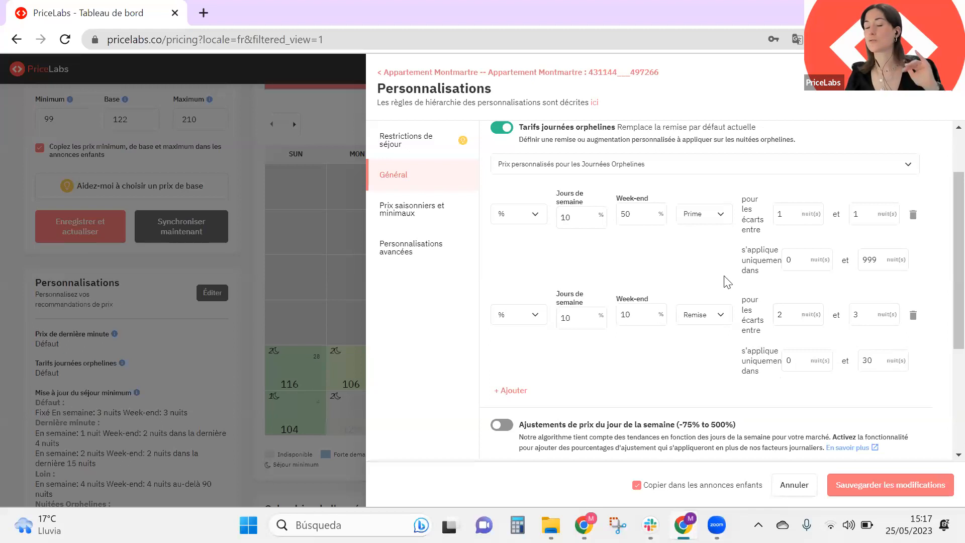
Set the first orphan-day rule to a Fixé price of 500 EUR on weekdays and 500 EUR on weekends.
{"action": "left_click", "coordinate": [523, 316]}
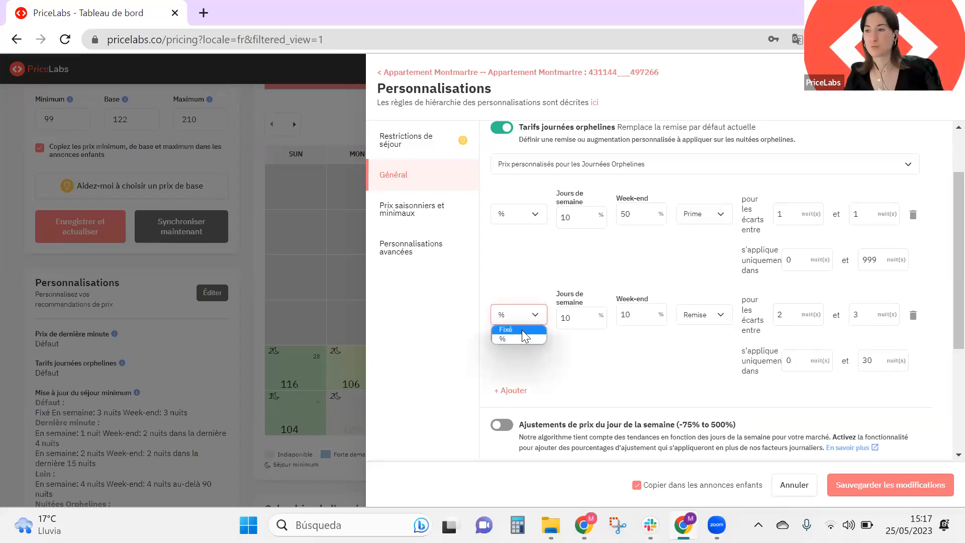
{"action": "left_click", "coordinate": [549, 233]}
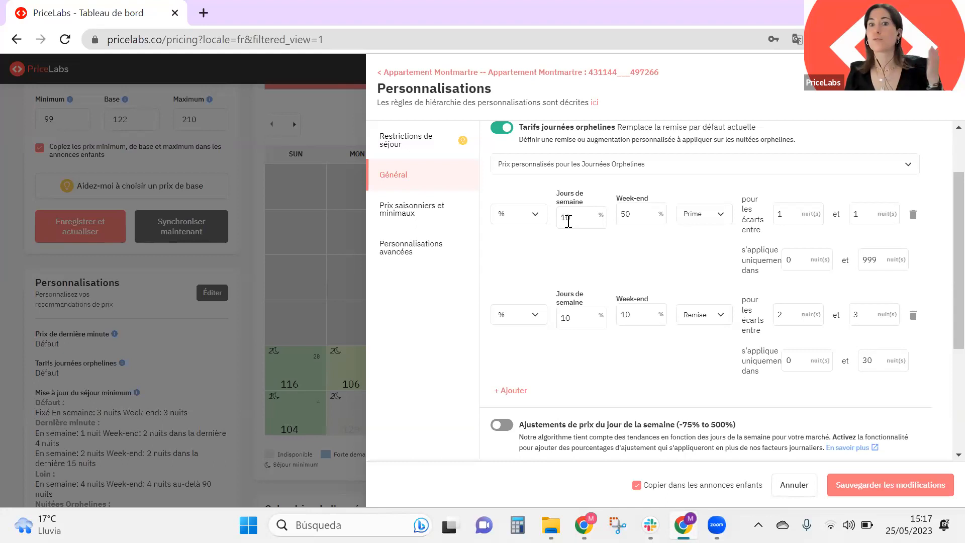
{"action": "left_click", "coordinate": [532, 215]}
{"action": "left_click", "coordinate": [526, 233]}
{"action": "left_click_drag", "start_coordinate": [596, 215], "coordinate": [554, 215]}
{"action": "type", "text": "500"}
{"action": "key", "text": "Tab"}
{"action": "type", "text": "500"}
{"action": "key", "text": "Tab"}
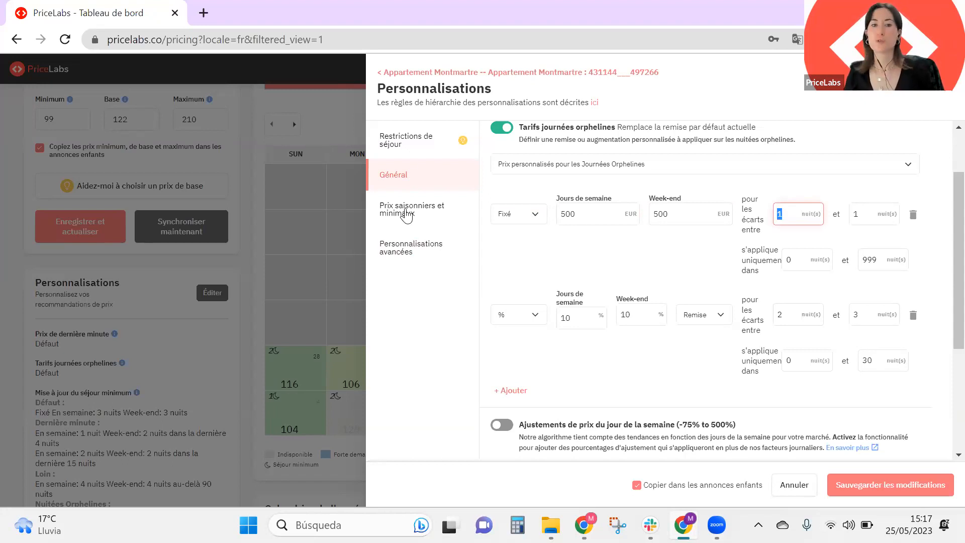
In the stay restrictions, set the Nuitées Orphelines minimum stay to 1 night for both weekdays and weekends.
{"action": "left_click", "coordinate": [416, 146]}
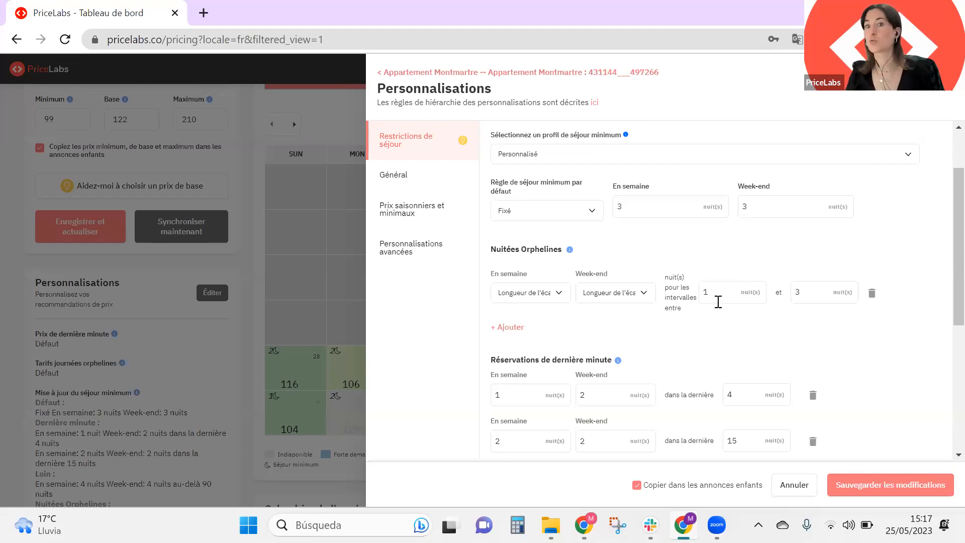
{"action": "left_click", "coordinate": [615, 299]}
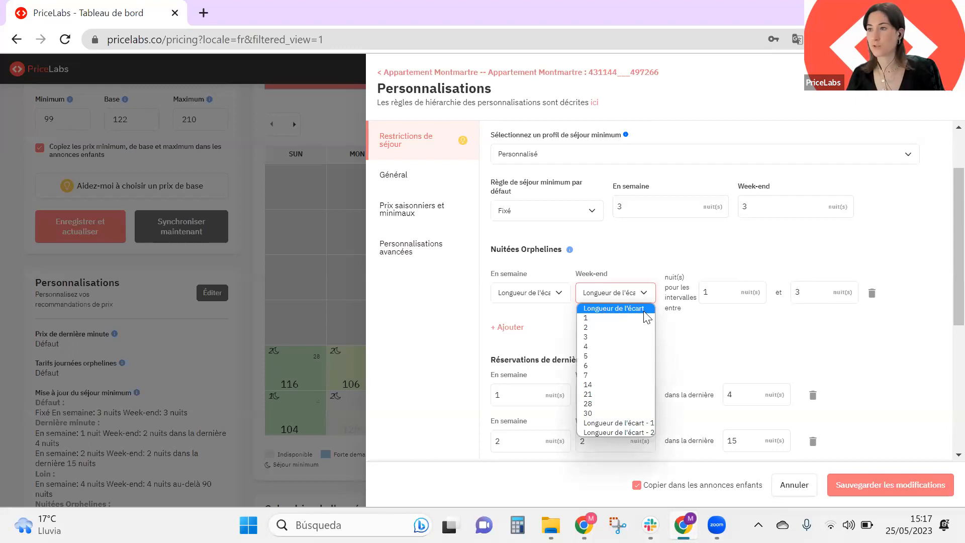
{"action": "left_click", "coordinate": [602, 311]}
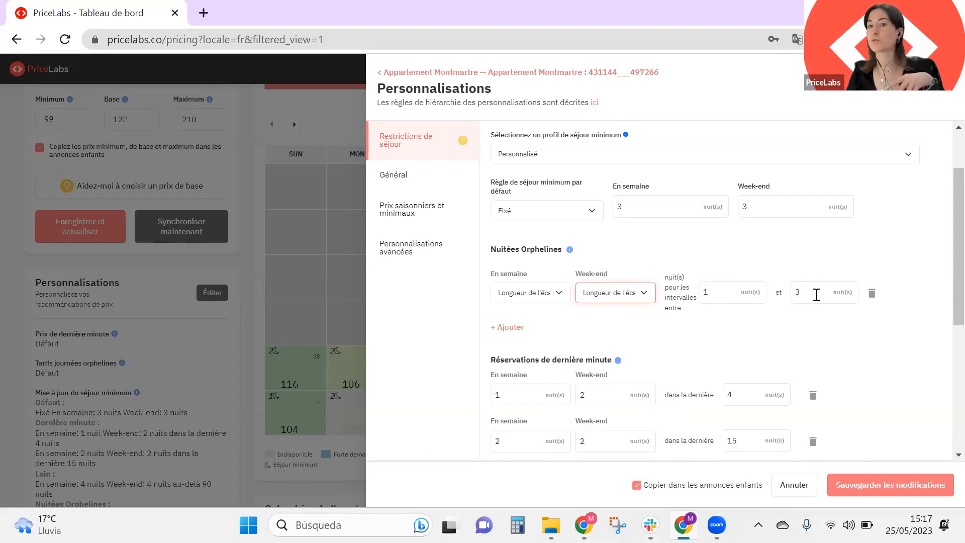
{"action": "left_click", "coordinate": [638, 294]}
{"action": "left_click", "coordinate": [622, 318]}
{"action": "left_click", "coordinate": [536, 302]}
{"action": "left_click", "coordinate": [534, 317]}
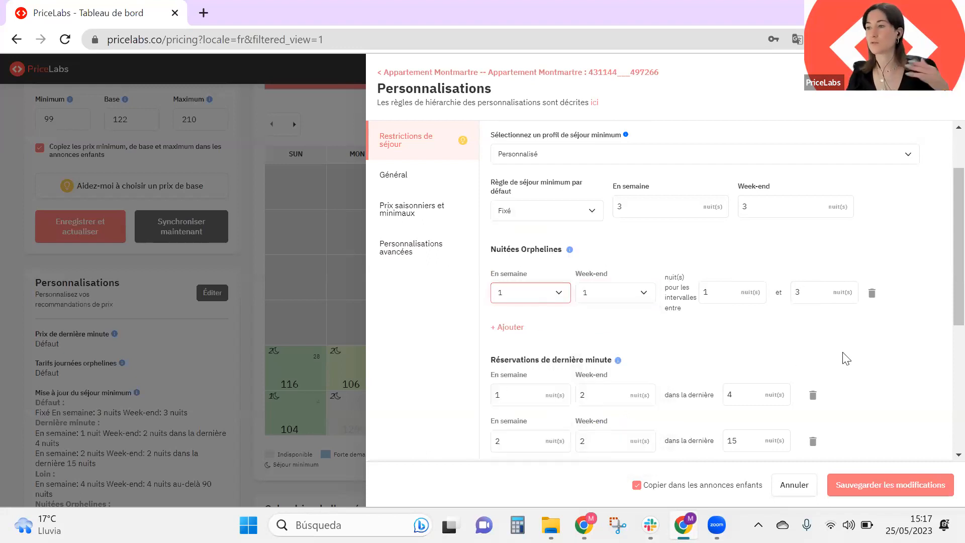
Set weekday and weekend Nuitées Orphelines back to Longueur de l'écart and save the listing's customizations.
{"action": "left_click", "coordinate": [543, 298]}
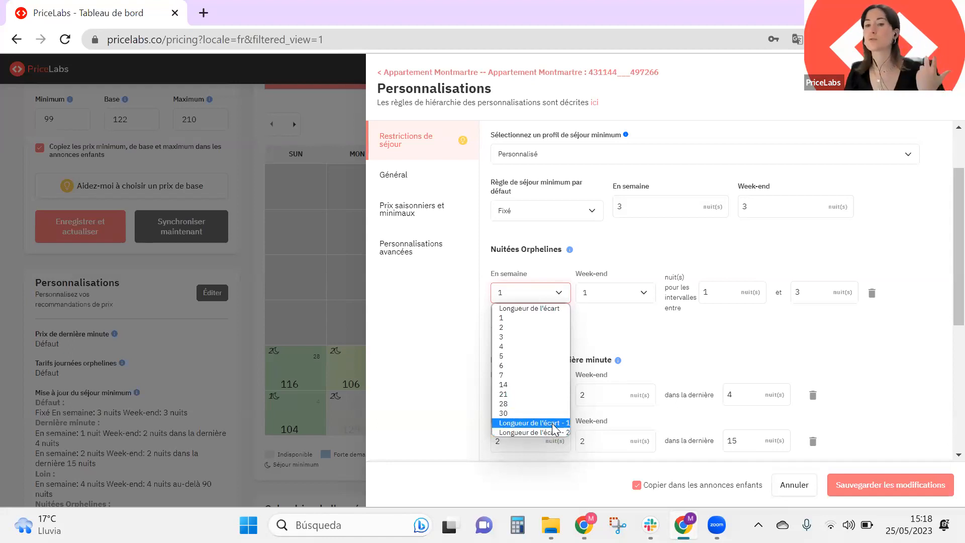
{"action": "left_click", "coordinate": [532, 307]}
{"action": "left_click", "coordinate": [628, 300]}
{"action": "left_click", "coordinate": [628, 307]}
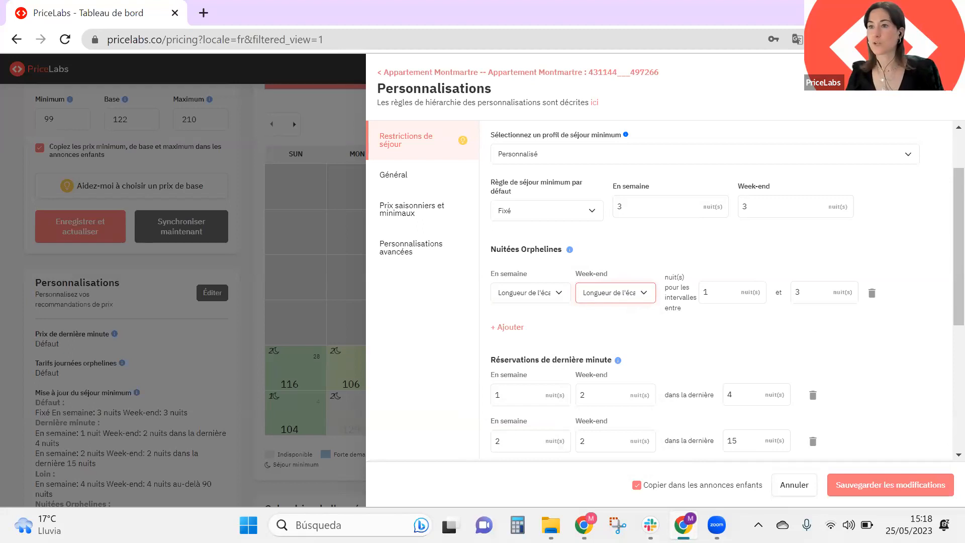
{"action": "left_click", "coordinate": [419, 179]}
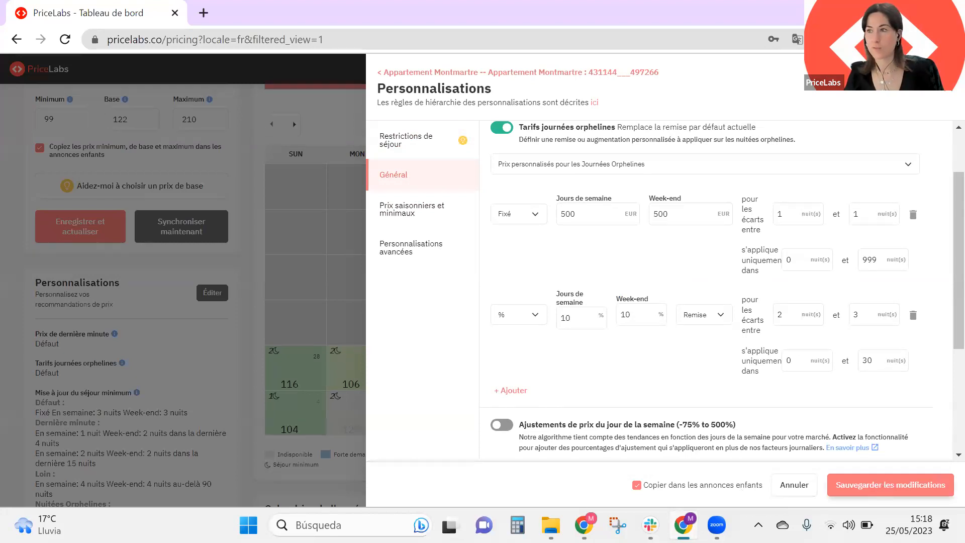
{"action": "left_click", "coordinate": [879, 483]}
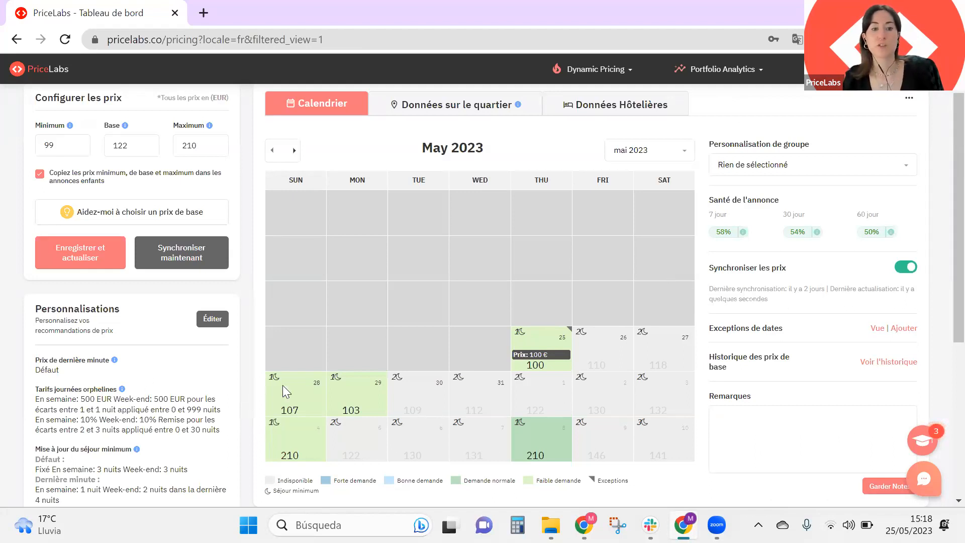
Delete both last-minute booking rules from the listing's minimum-stay settings and save the changes.
{"action": "scroll", "coordinate": [389, 406], "scroll_direction": "down", "scroll_amount": 3}
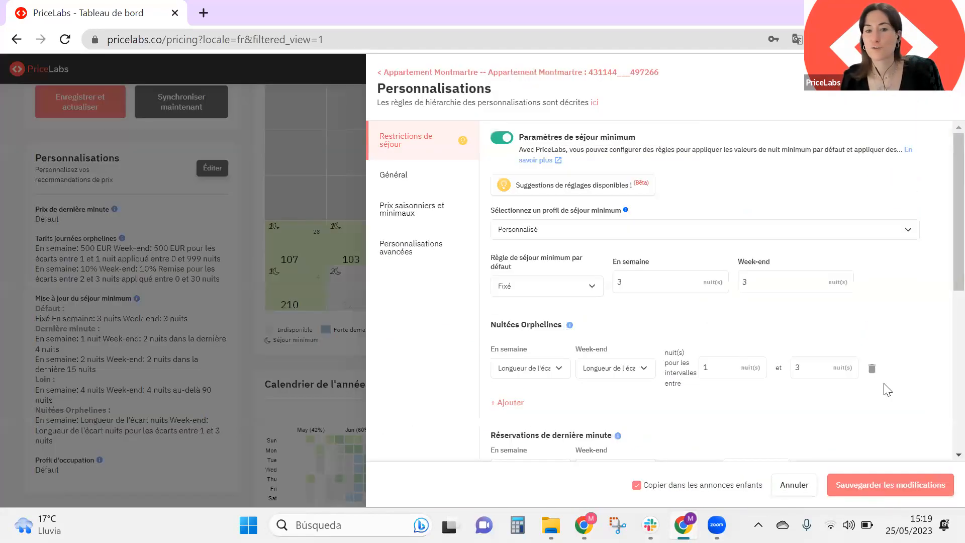
{"action": "scroll", "coordinate": [806, 399], "scroll_direction": "down", "scroll_amount": 3}
{"action": "left_click", "coordinate": [812, 320]}
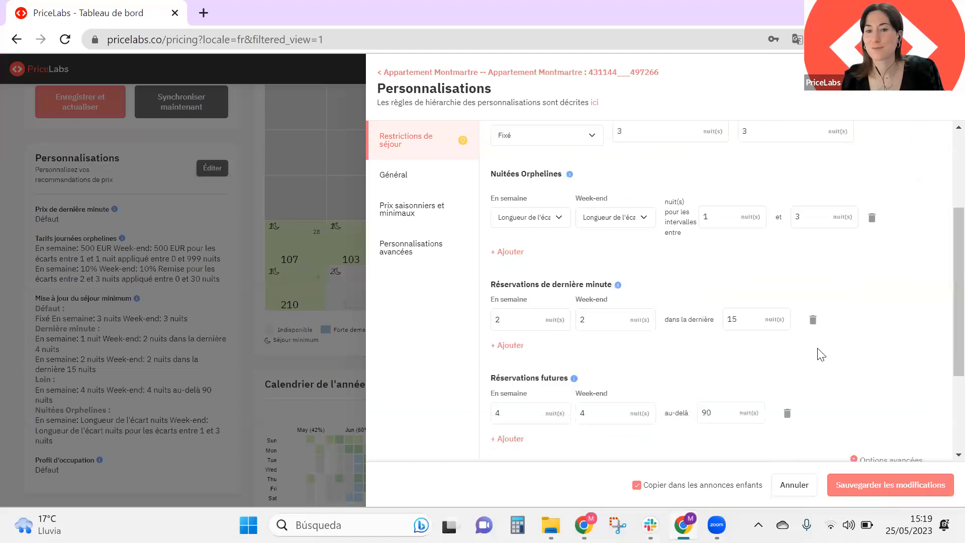
{"action": "left_click", "coordinate": [812, 321]}
{"action": "left_click", "coordinate": [880, 492]}
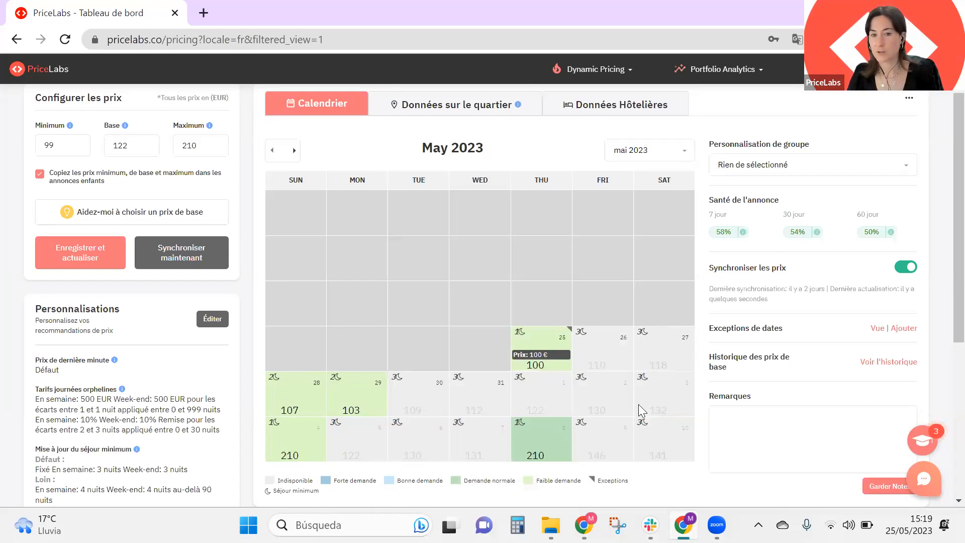
Switch to the other Chrome window with the FR version May 2023 Product presentation.
{"action": "mouse_move", "coordinate": [335, 457]}
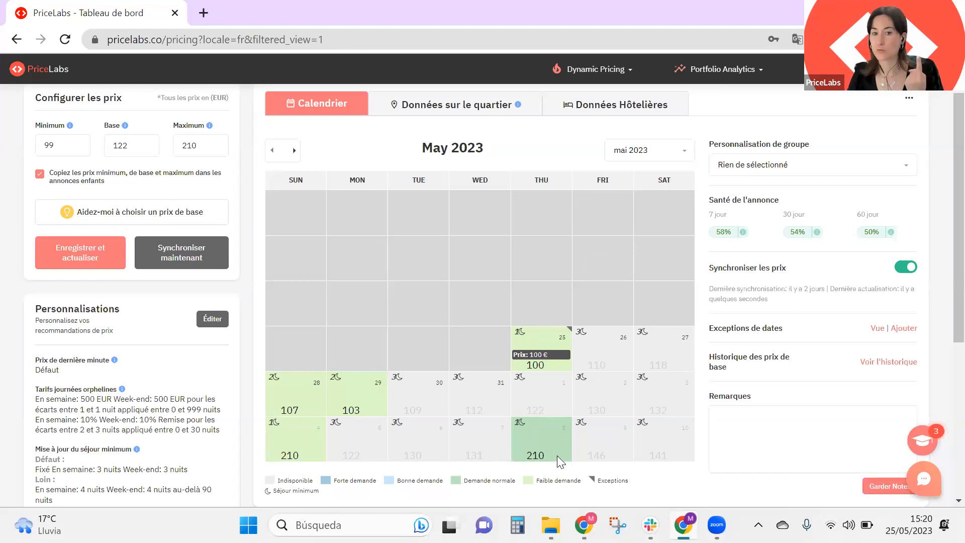
{"action": "mouse_move", "coordinate": [555, 458]}
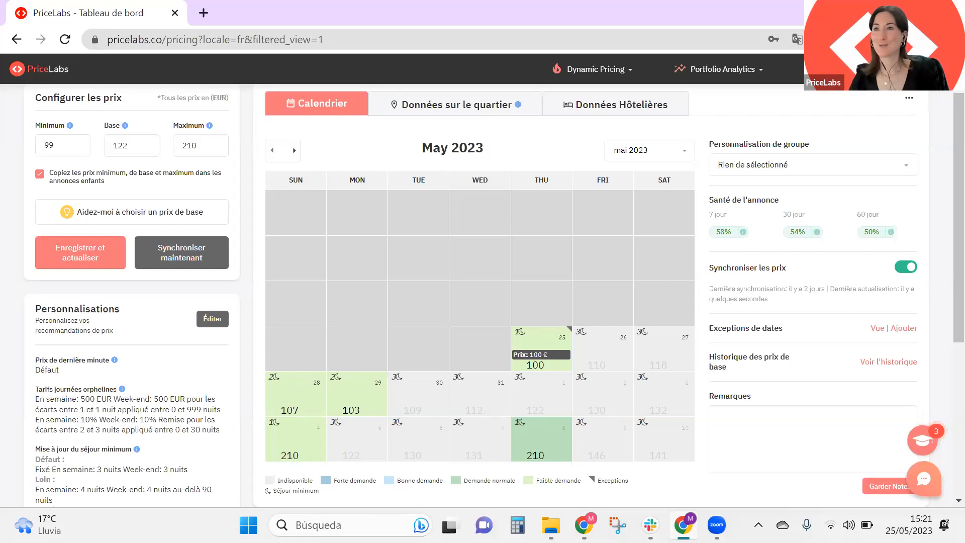
{"action": "key", "text": "alt+Tab"}
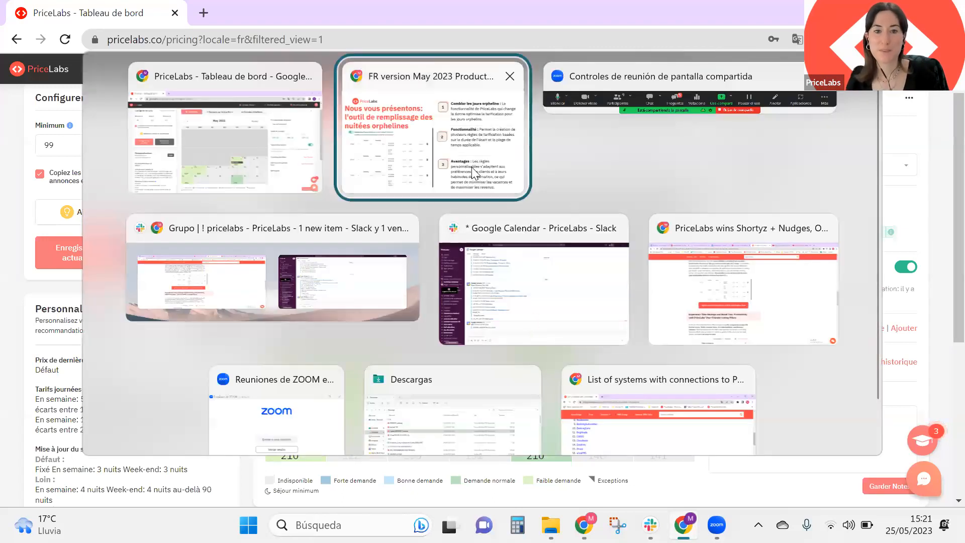
{"action": "left_click", "coordinate": [468, 149]}
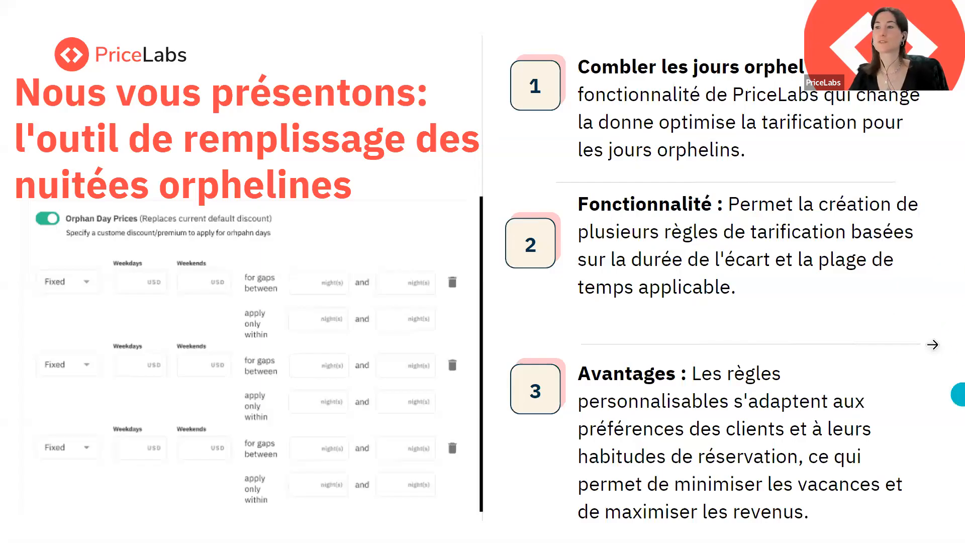